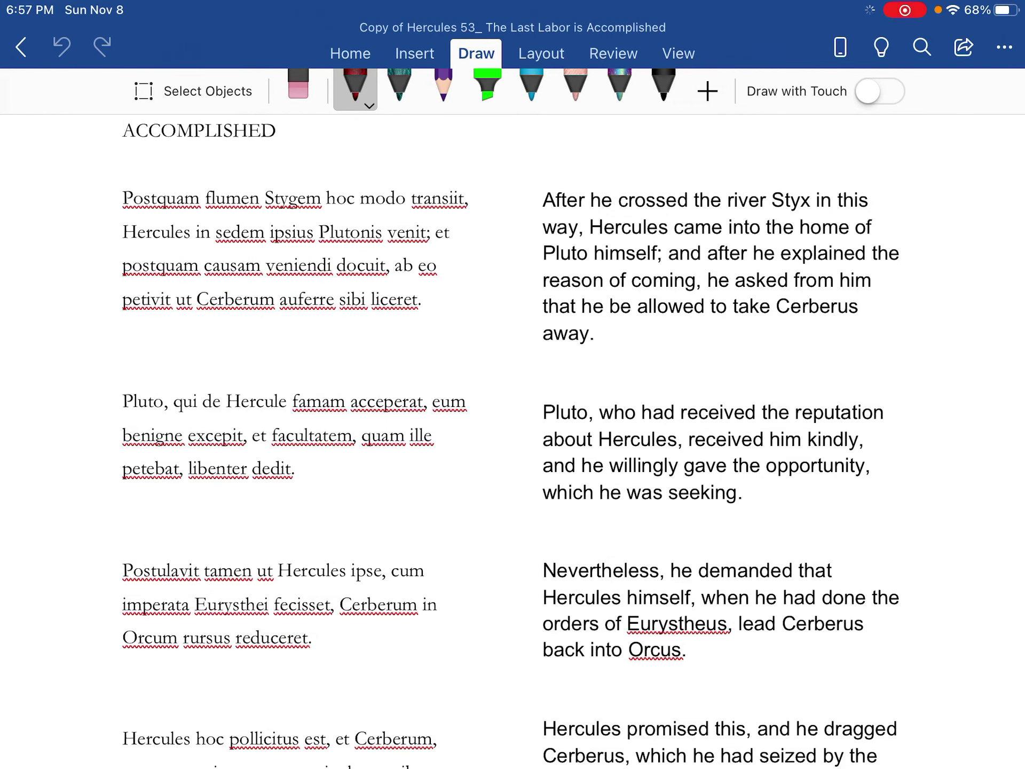
pyautogui.scroll(2, 513, 400)
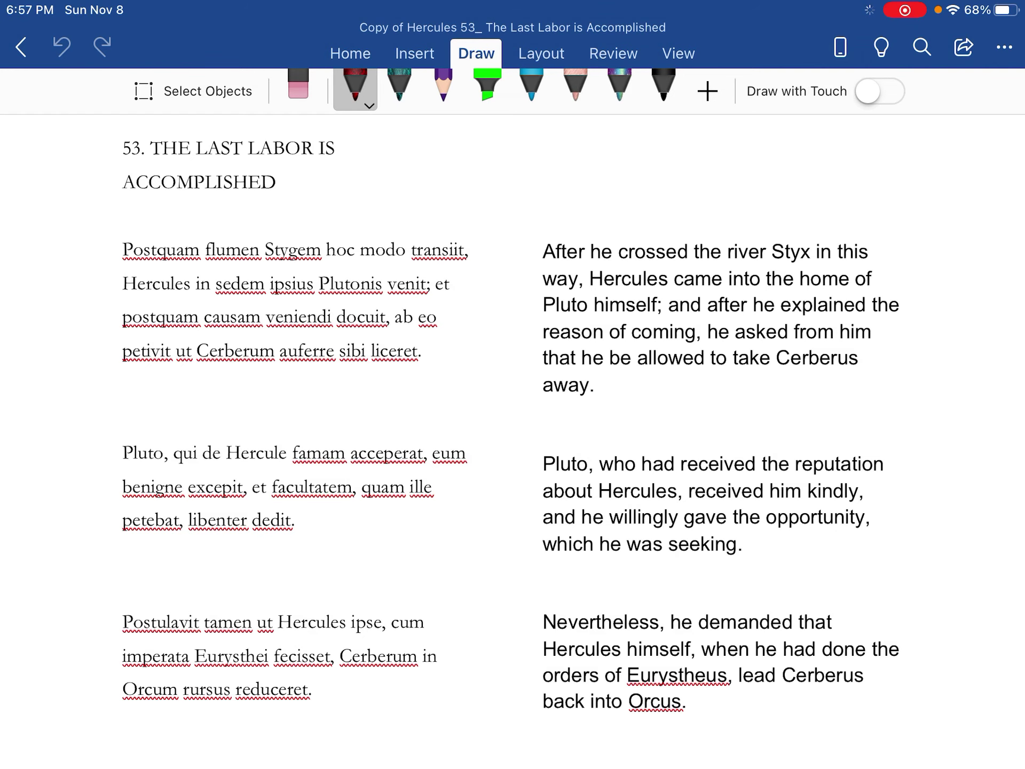
pyautogui.scroll(-3, 512, 400)
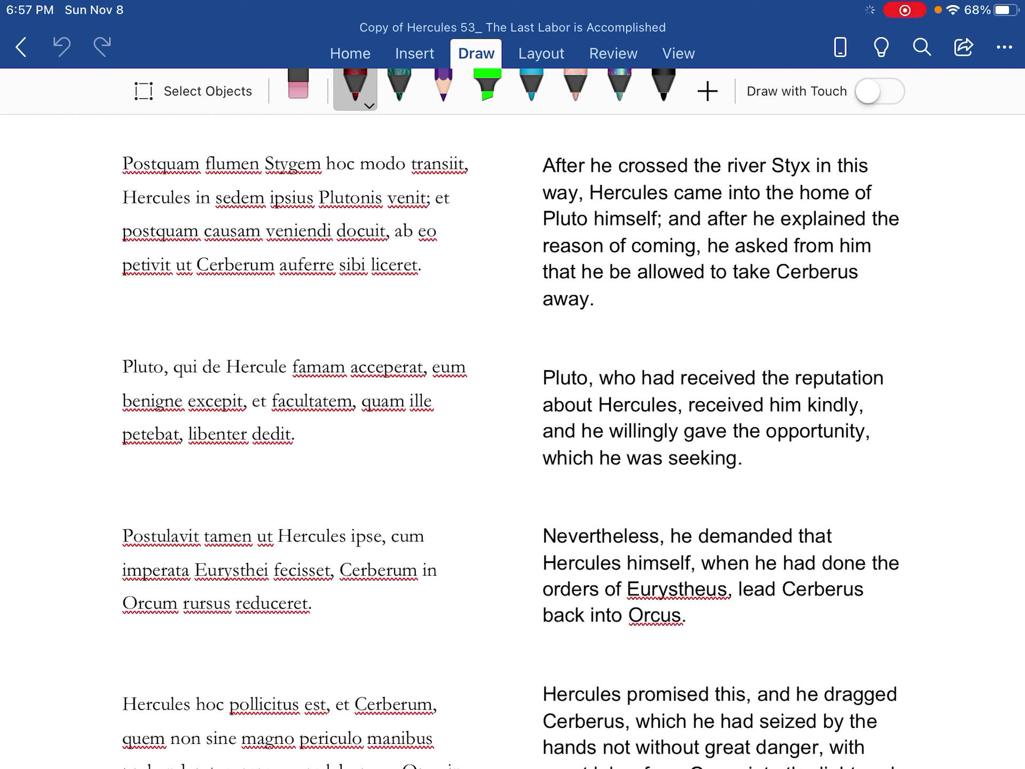
# Draw a dark red ink curve from 'ipsius' toward 'Plutonis' in the first Latin paragraph
pyautogui.moveTo(297, 197); pyautogui.dragTo(351, 189)
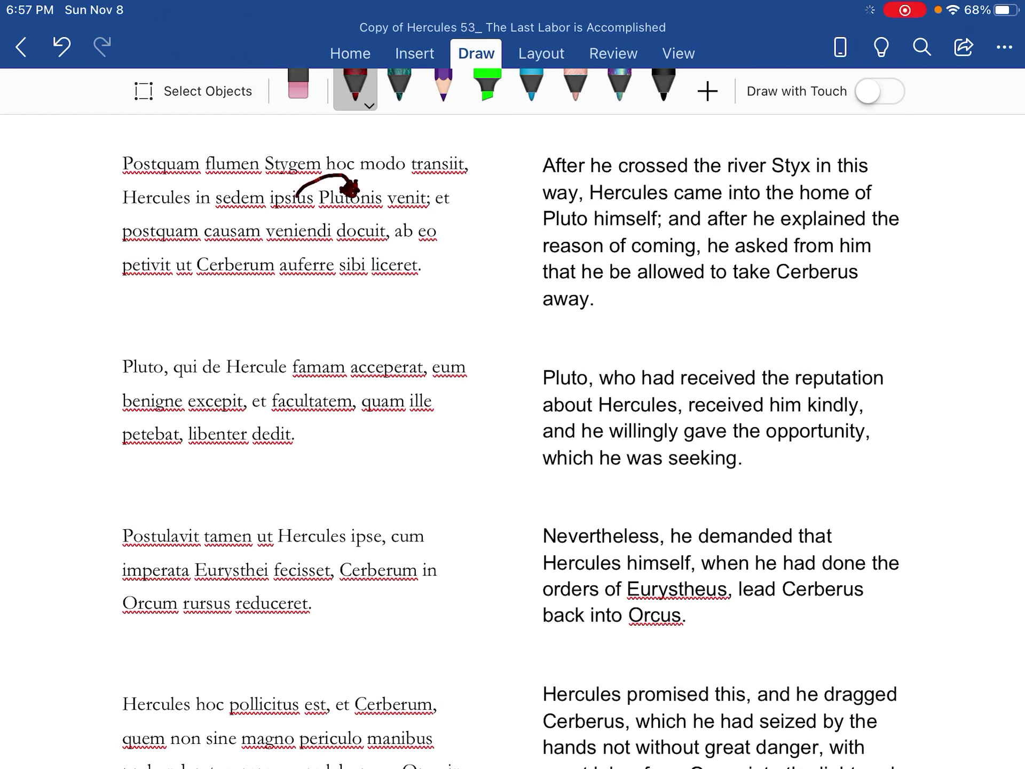
# Write 'gerund' under veniendi, arrow docuit back to eo, and bracket the ut…liceret clause
pyautogui.moveTo(273, 215)
pyautogui.mouseDown()
pyautogui.moveTo(282, 250)
pyautogui.moveTo(327, 207)
pyautogui.mouseUp()
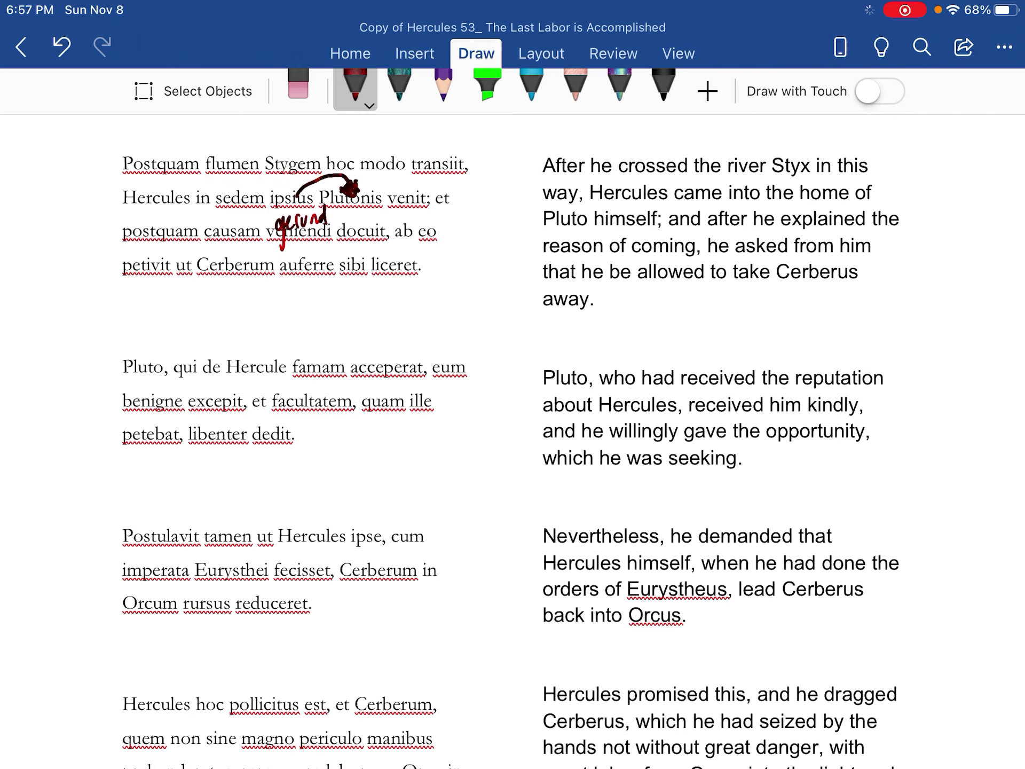
pyautogui.moveTo(433, 228)
pyautogui.mouseDown()
pyautogui.moveTo(370, 213)
pyautogui.moveTo(378, 216)
pyautogui.mouseUp()
pyautogui.moveTo(171, 266)
pyautogui.mouseDown()
pyautogui.moveTo(172, 250)
pyautogui.moveTo(204, 250)
pyautogui.mouseUp()
pyautogui.moveTo(403, 282); pyautogui.dragTo(432, 281)
pyautogui.moveTo(282, 282)
pyautogui.mouseDown()
pyautogui.moveTo(285, 313)
pyautogui.moveTo(357, 284)
pyautogui.moveTo(364, 309)
pyautogui.moveTo(428, 284)
pyautogui.mouseUp()
pyautogui.scroll(-3, 513, 440)
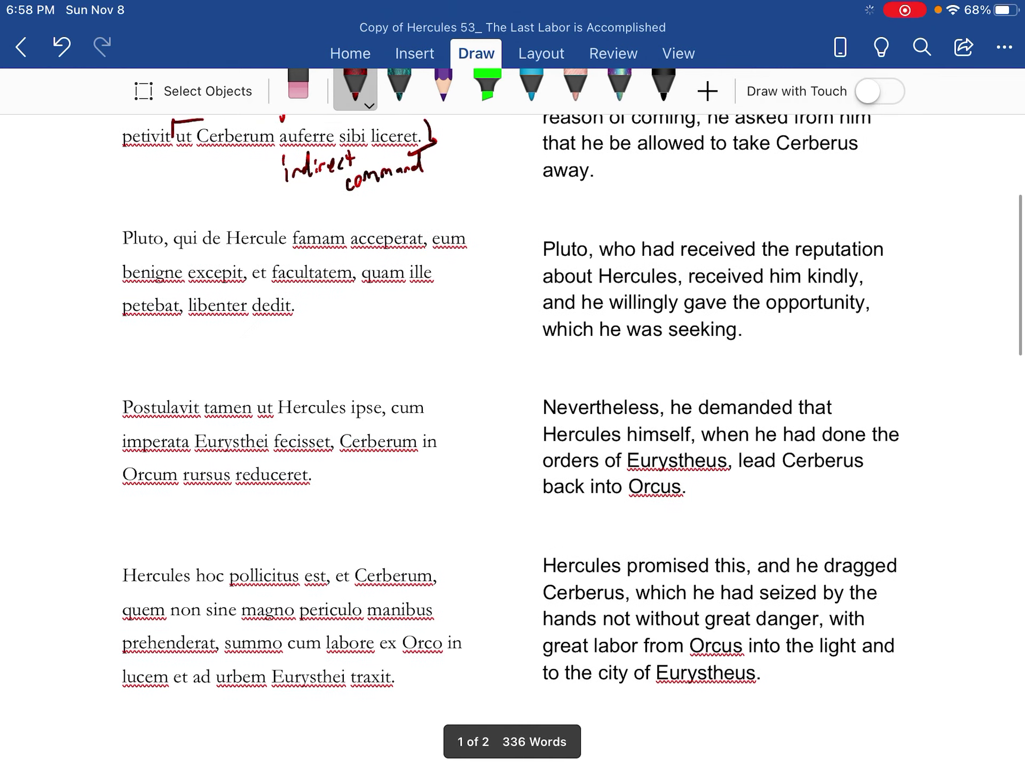
pyautogui.scroll(-1, 513, 441)
# Draw red arrows from qui to Pluto and quam to facultatem, and label ille 'Hercules'
pyautogui.moveTo(161, 215); pyautogui.dragTo(191, 216)
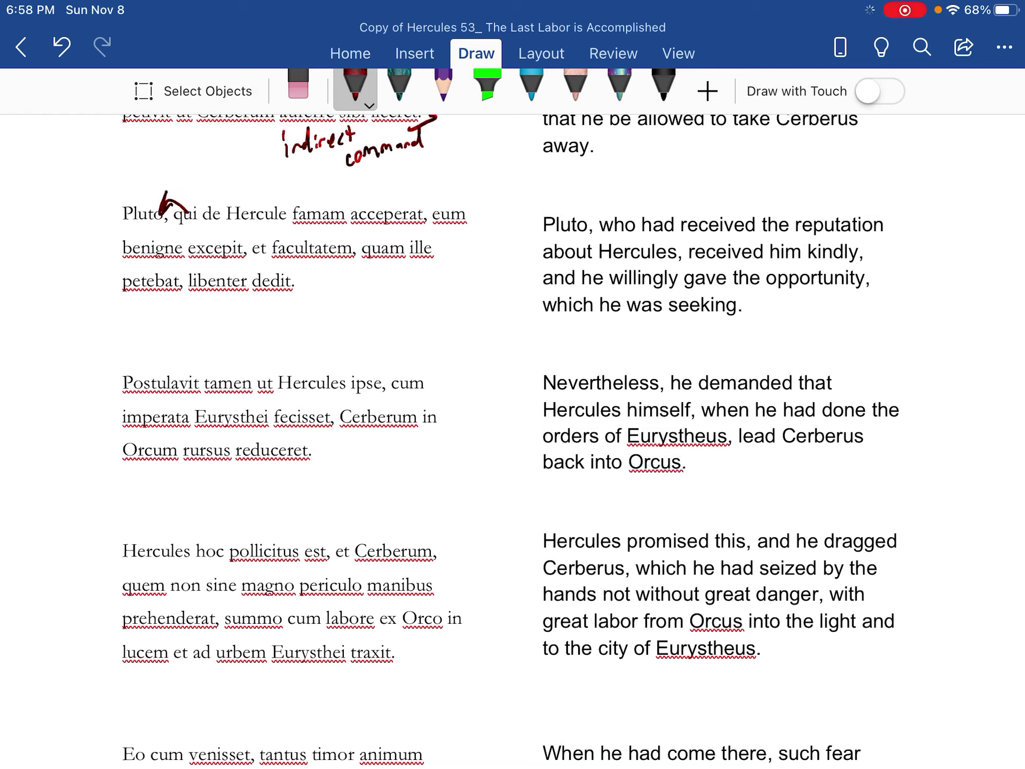
pyautogui.moveTo(374, 249); pyautogui.dragTo(335, 238)
pyautogui.moveTo(429, 247)
pyautogui.mouseDown()
pyautogui.moveTo(481, 232)
pyautogui.moveTo(513, 208)
pyautogui.mouseUp()
pyautogui.scroll(-3, 513, 440)
pyautogui.scroll(-3, 512, 440)
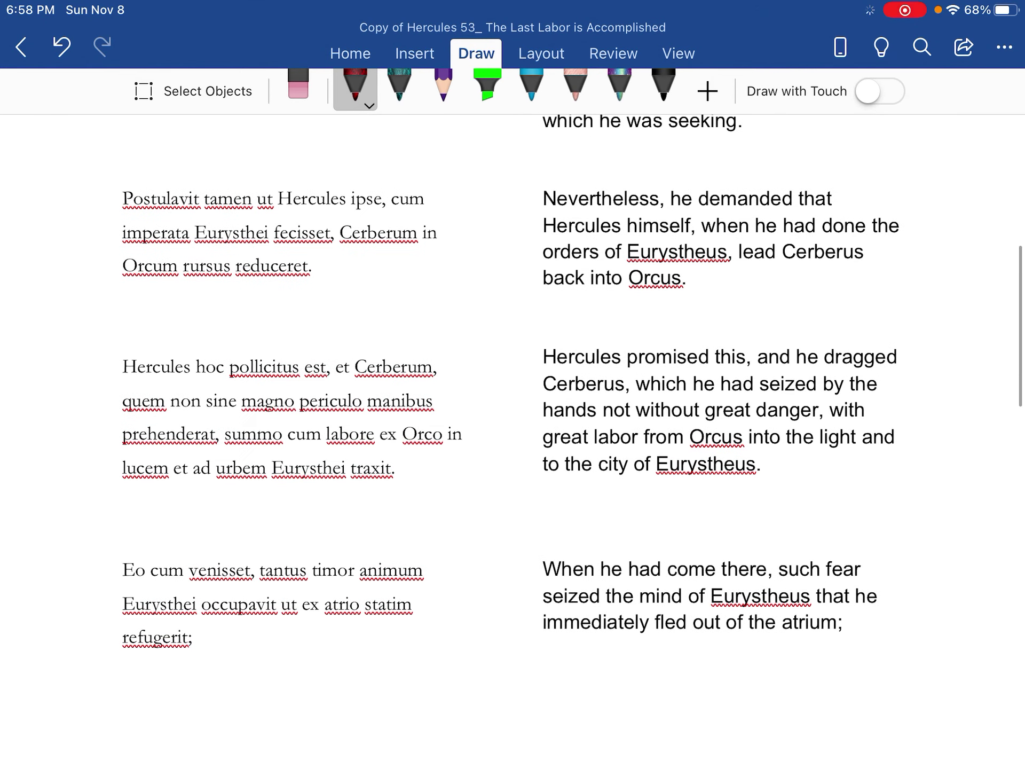
# Handwrite a small red 'Pluto' above 'Postulavit' in the third Latin paragraph
pyautogui.moveTo(138, 198)
pyautogui.mouseDown()
pyautogui.moveTo(144, 171)
pyautogui.moveTo(178, 168)
pyautogui.mouseUp()
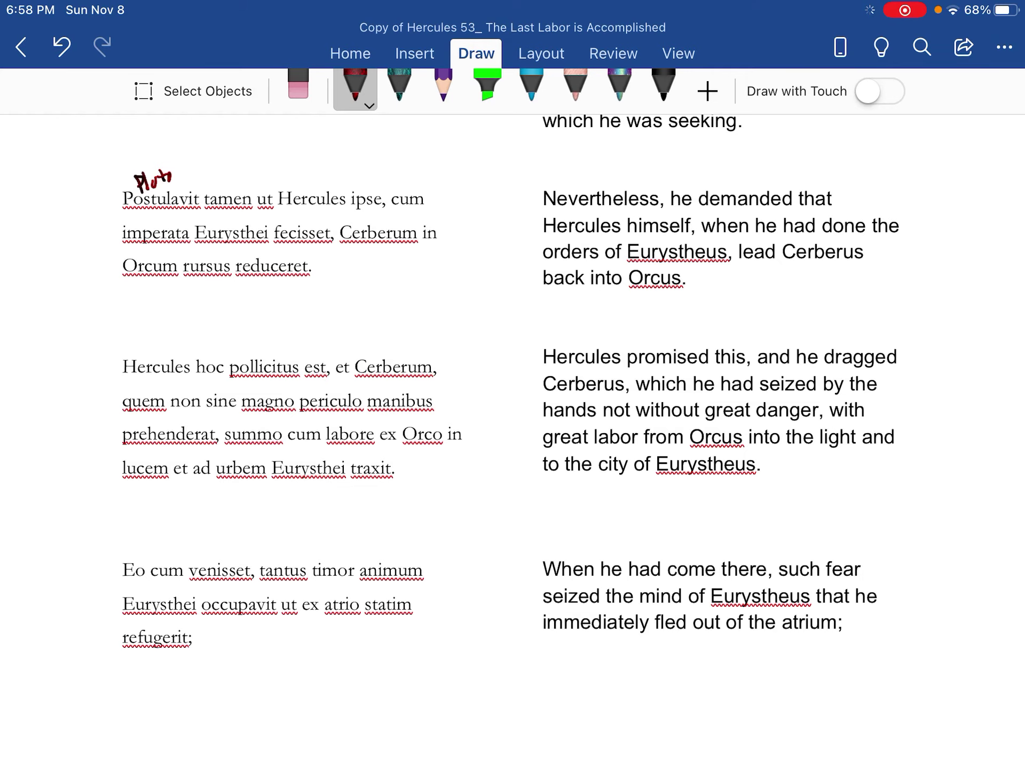
pyautogui.scroll(-4, 513, 384)
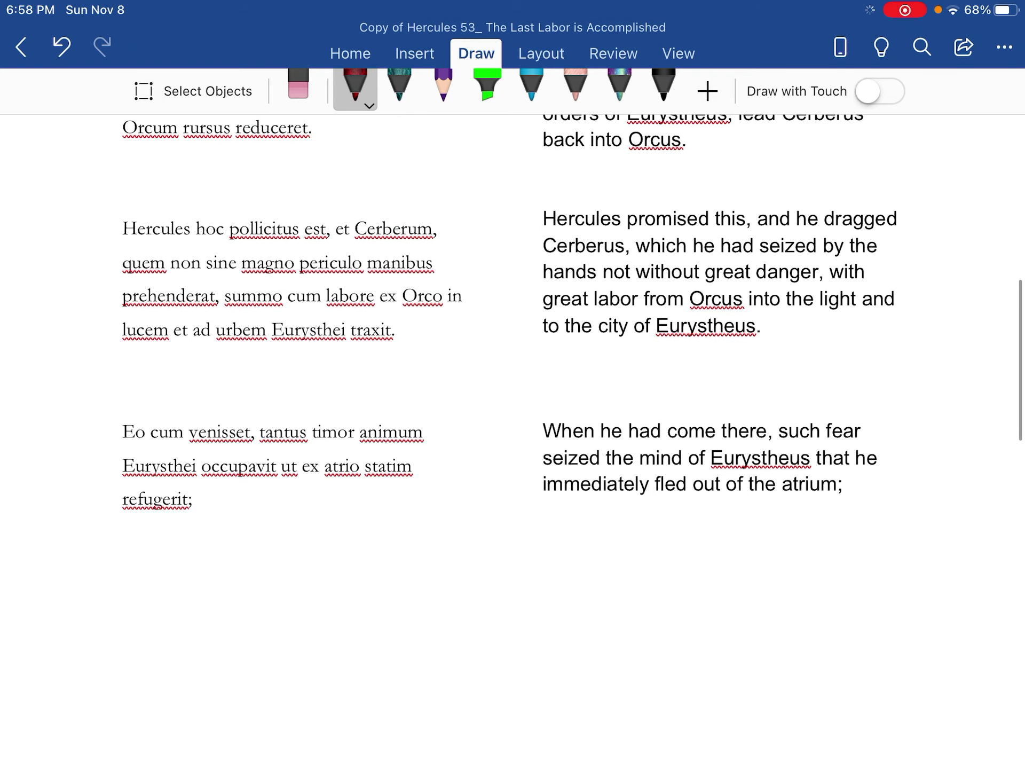
# Write 'deponent' over pollicitus, loop et to traxit, and underline 'quem…manibus prehenderat'
pyautogui.moveTo(264, 225); pyautogui.dragTo(334, 200)
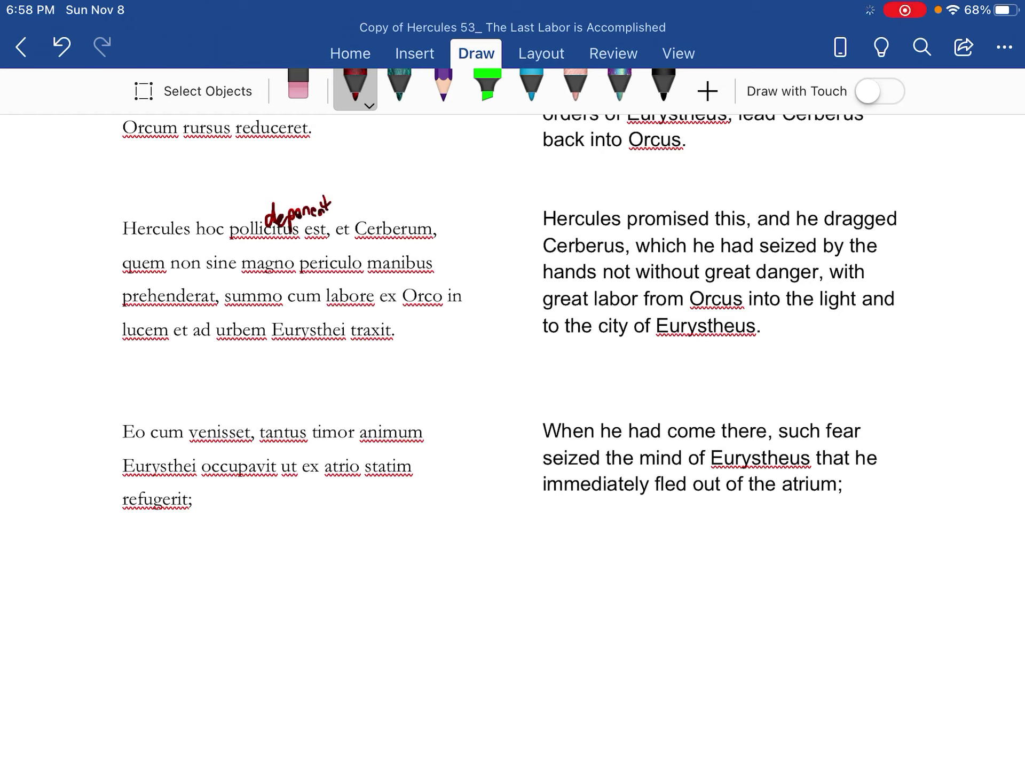
pyautogui.moveTo(361, 311); pyautogui.dragTo(378, 308)
pyautogui.moveTo(345, 222)
pyautogui.mouseDown()
pyautogui.moveTo(320, 168)
pyautogui.moveTo(301, 200)
pyautogui.moveTo(376, 212)
pyautogui.moveTo(436, 336)
pyautogui.moveTo(383, 327)
pyautogui.mouseUp()
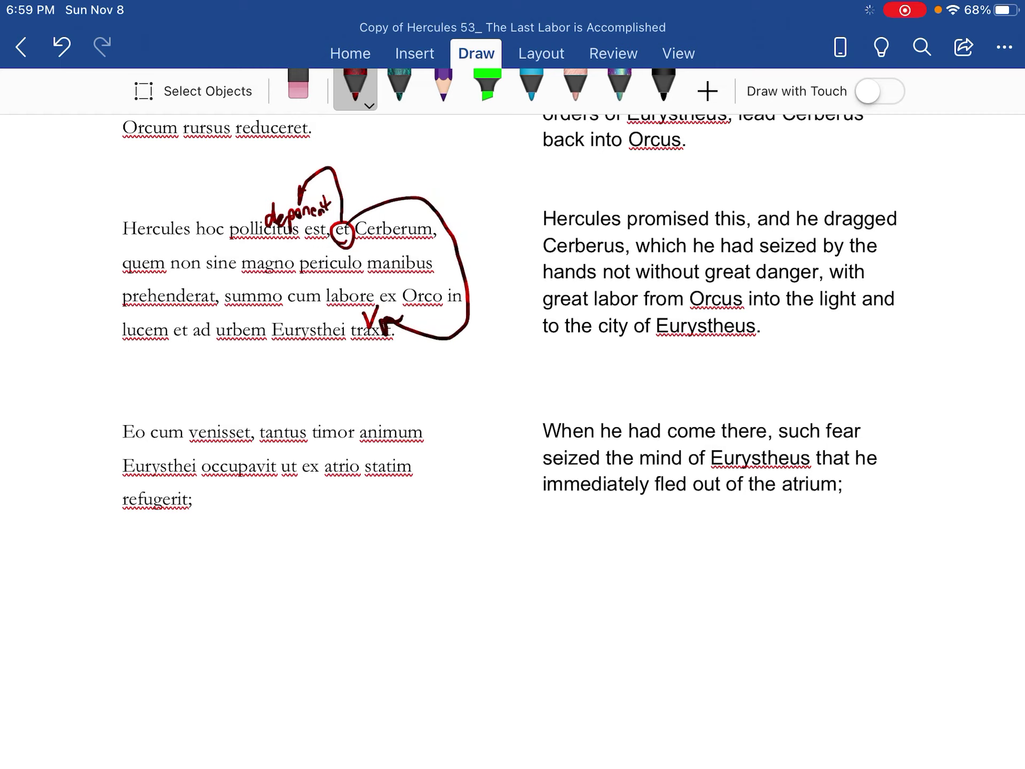
pyautogui.moveTo(124, 282); pyautogui.dragTo(428, 277)
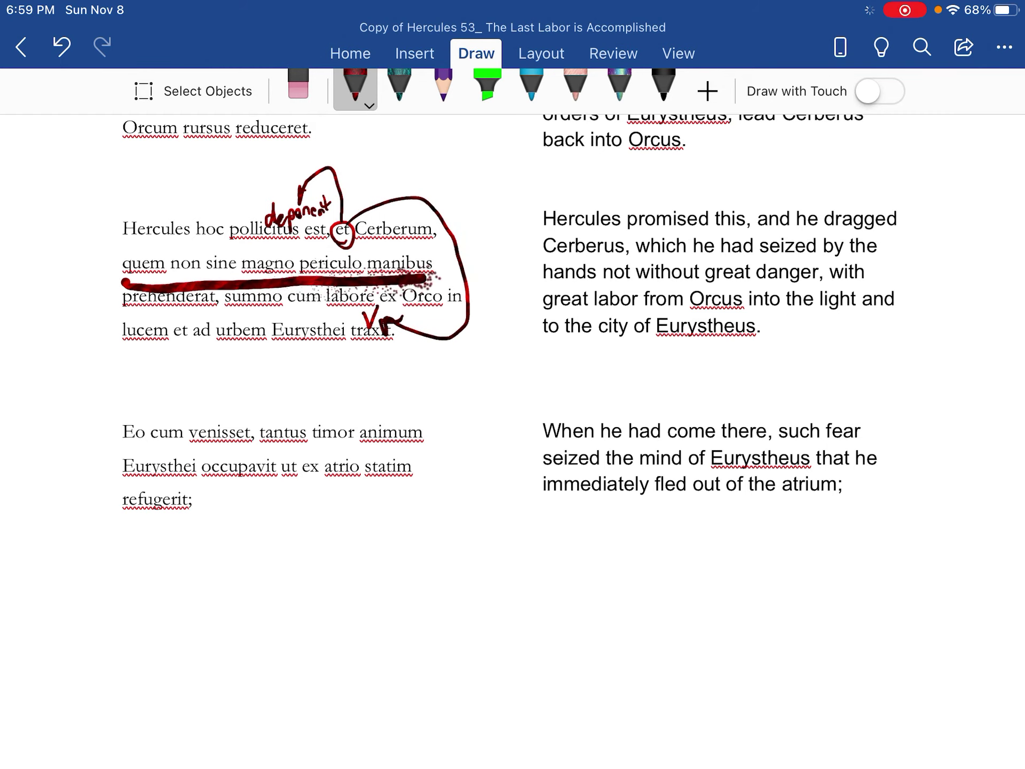
pyautogui.moveTo(127, 314); pyautogui.dragTo(214, 313)
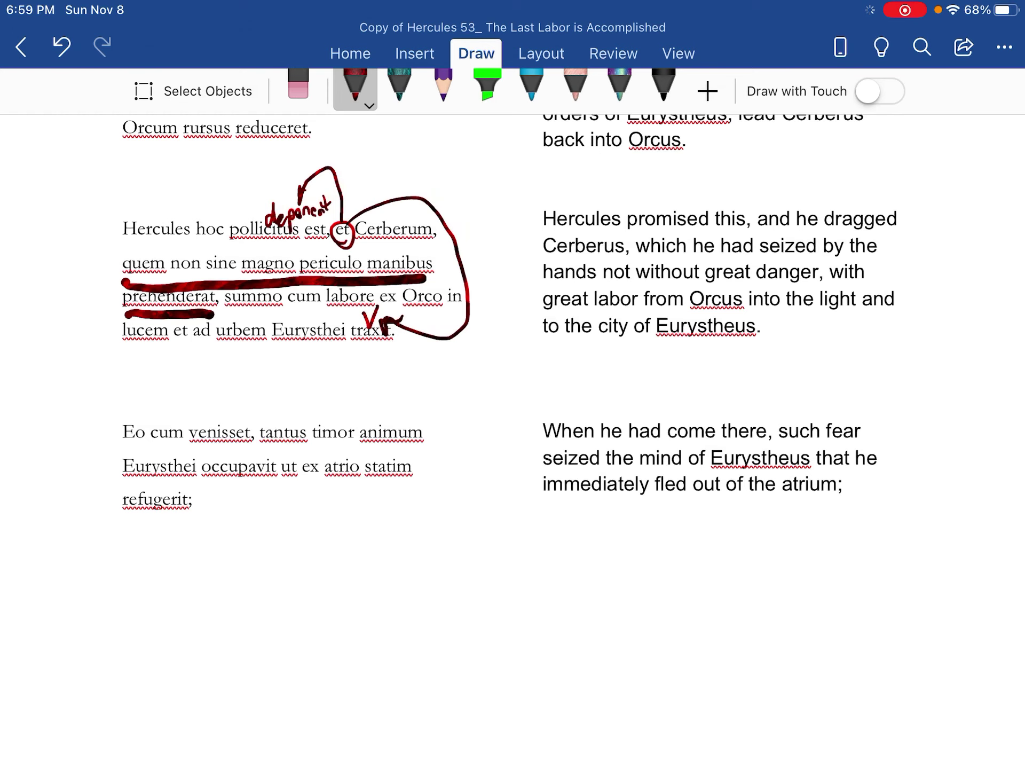
pyautogui.scroll(-3, 512, 401)
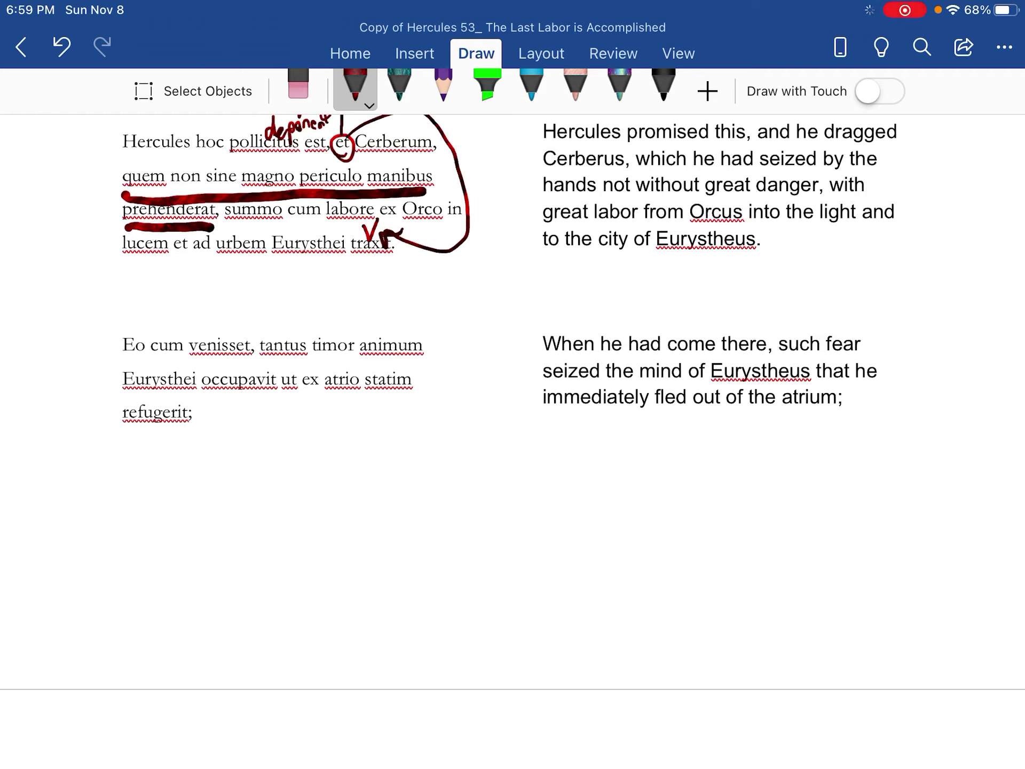
# Arrow tantus to timor and bracket the ut clause toward refugerit as a result clause
pyautogui.moveTo(292, 343); pyautogui.dragTo(327, 343)
pyautogui.moveTo(275, 393); pyautogui.dragTo(300, 366)
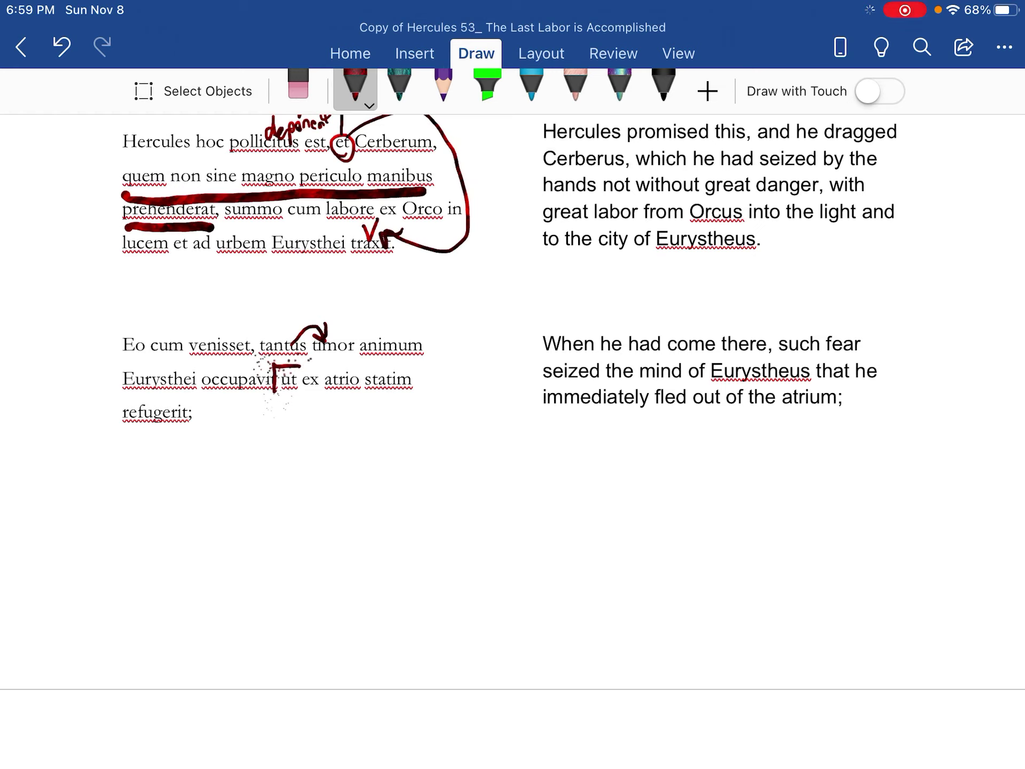
pyautogui.moveTo(287, 420)
pyautogui.mouseDown()
pyautogui.moveTo(330, 384)
pyautogui.moveTo(361, 401)
pyautogui.moveTo(396, 401)
pyautogui.moveTo(403, 415)
pyautogui.mouseUp()
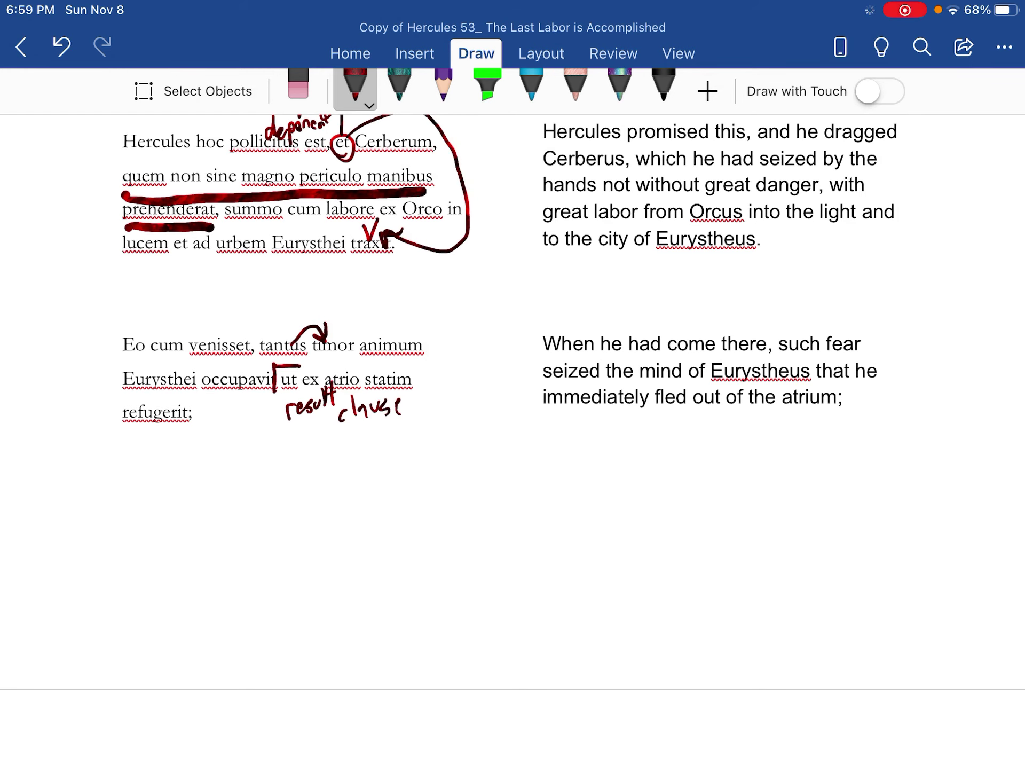
pyautogui.scroll(-5, 513, 401)
pyautogui.scroll(-8, 513, 401)
pyautogui.scroll(-3, 513, 401)
pyautogui.scroll(-3, 513, 401)
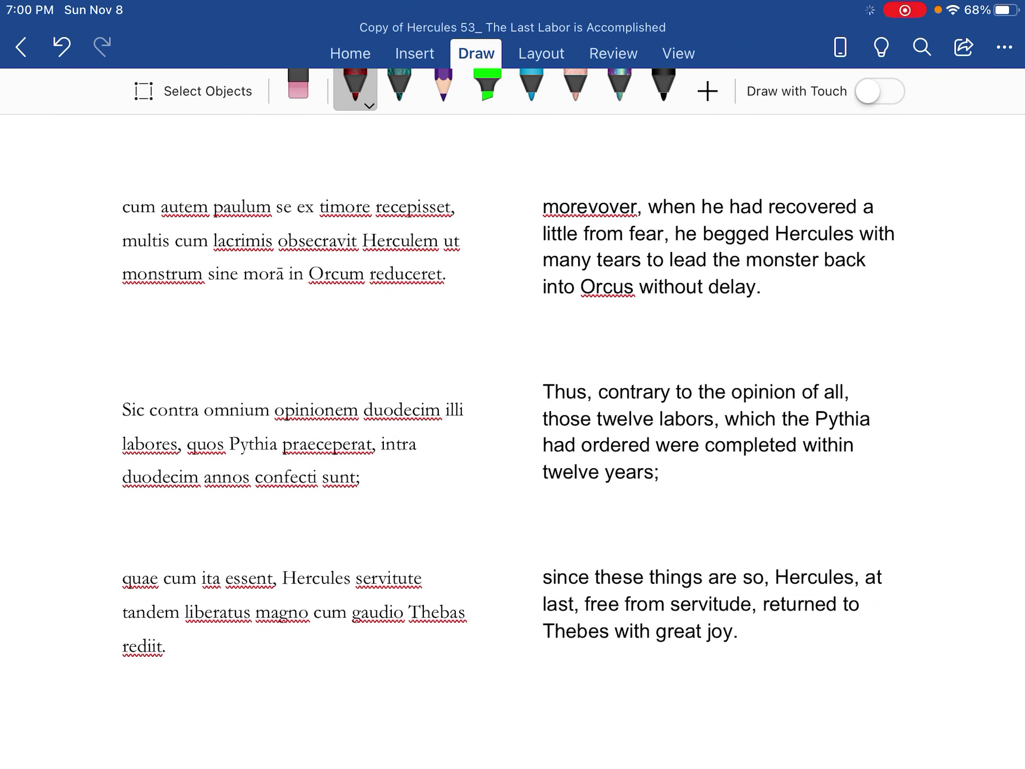
# Scribble out the extra v in 'morevover' and bracket 'ut … reduceret' labeled 'Indirect command'
pyautogui.moveTo(592, 196); pyautogui.dragTo(594, 228)
pyautogui.moveTo(462, 221)
pyautogui.mouseDown()
pyautogui.moveTo(439, 252)
pyautogui.moveTo(450, 270)
pyautogui.moveTo(519, 222)
pyautogui.mouseUp()
pyautogui.click(461, 269)
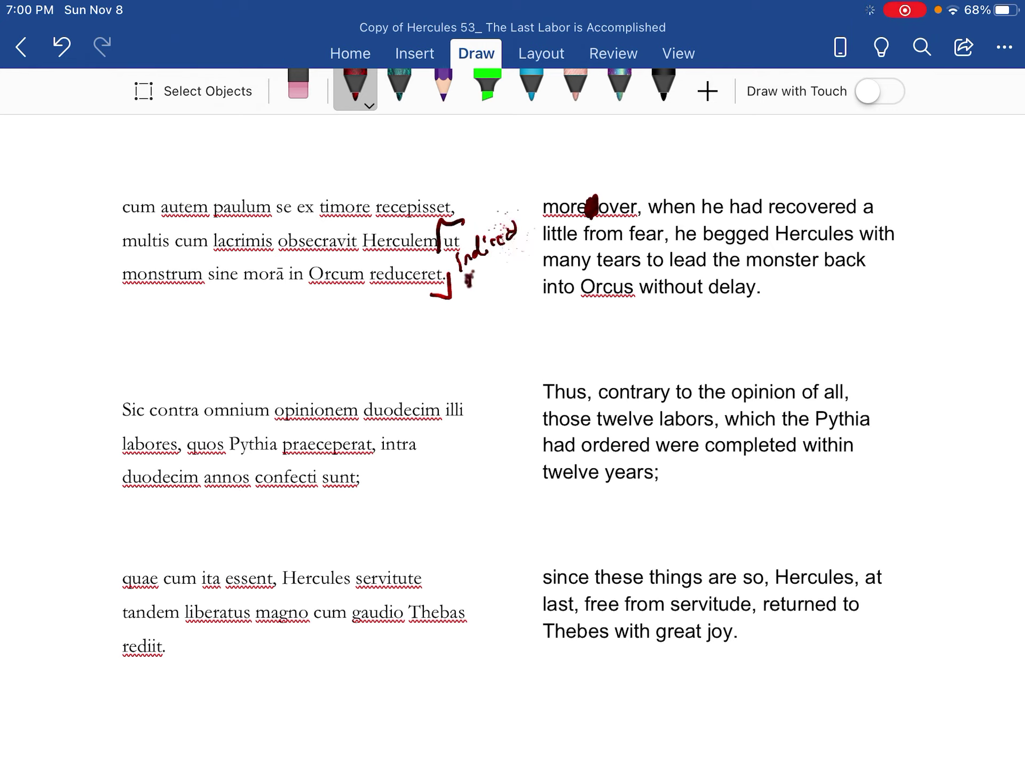
pyautogui.moveTo(463, 289)
pyautogui.mouseDown()
pyautogui.moveTo(518, 244)
pyautogui.moveTo(516, 256)
pyautogui.moveTo(530, 233)
pyautogui.mouseUp()
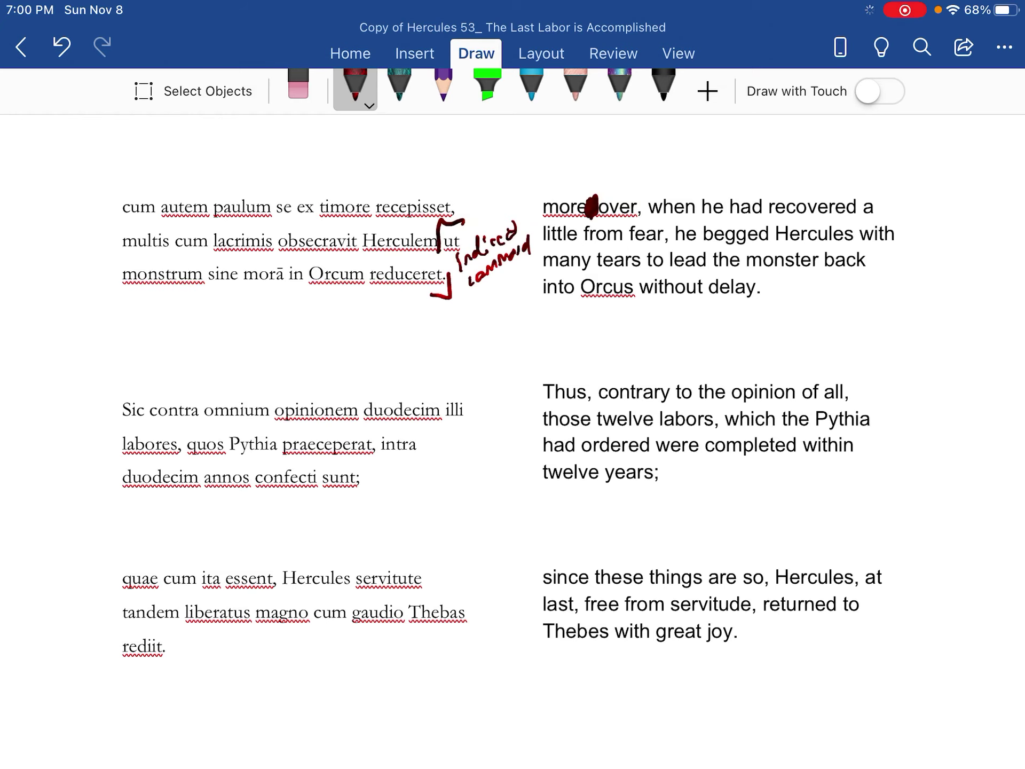
pyautogui.scroll(-2, 512, 401)
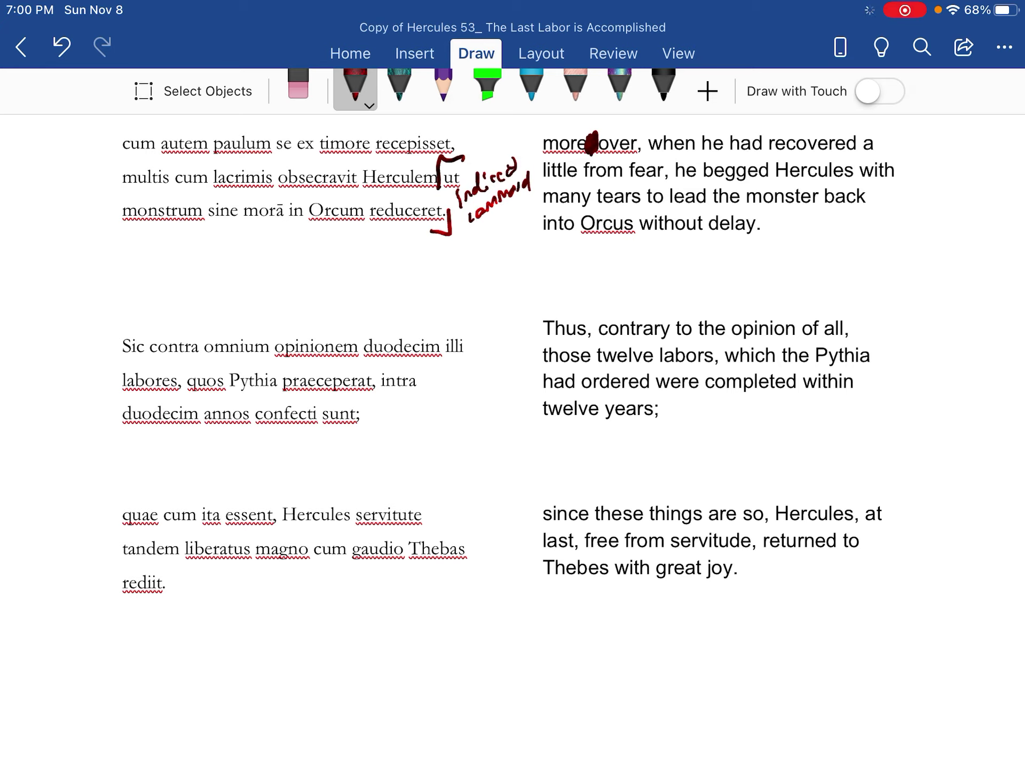
# Underline 'contra omnium opinionem', arrow quos to labores, and draw a line from quae to a star
pyautogui.moveTo(156, 349); pyautogui.dragTo(352, 365)
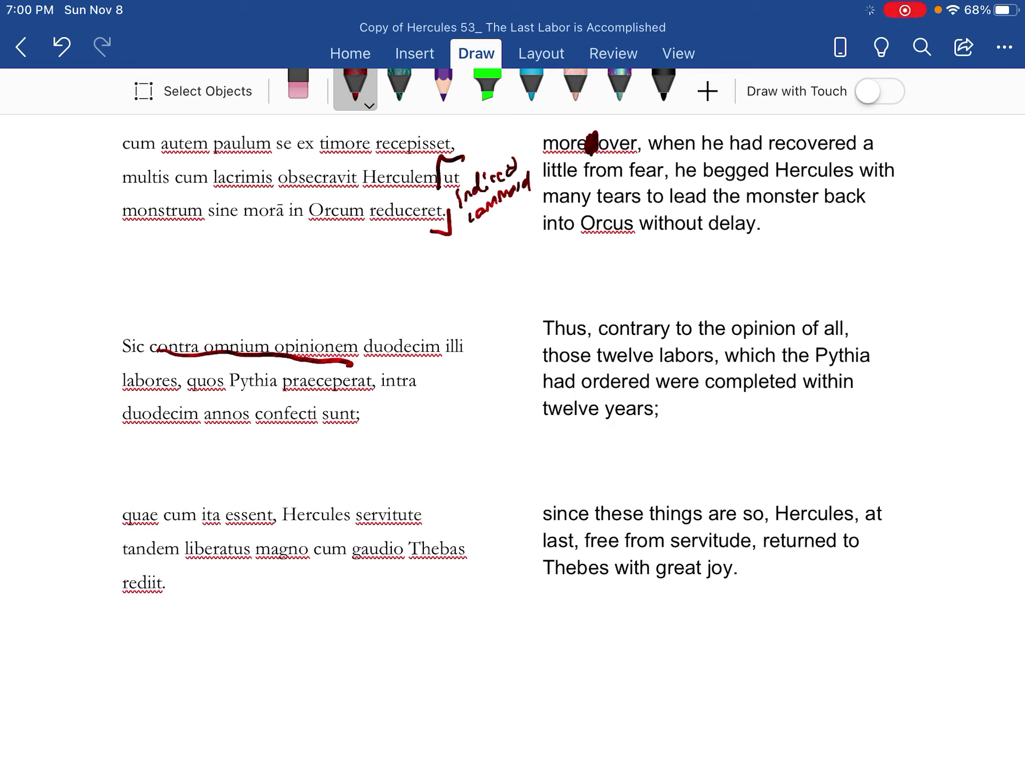
pyautogui.moveTo(207, 377); pyautogui.dragTo(168, 369)
pyautogui.moveTo(152, 512)
pyautogui.mouseDown()
pyautogui.moveTo(240, 433)
pyautogui.moveTo(225, 464)
pyautogui.moveTo(232, 437)
pyautogui.mouseUp()
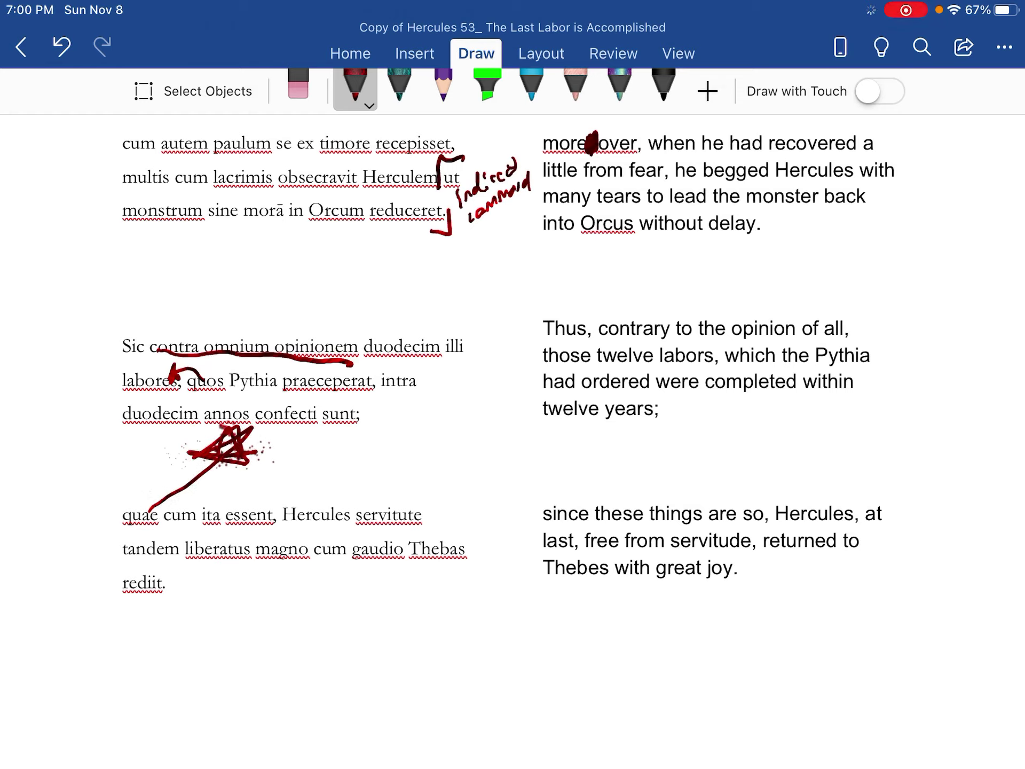